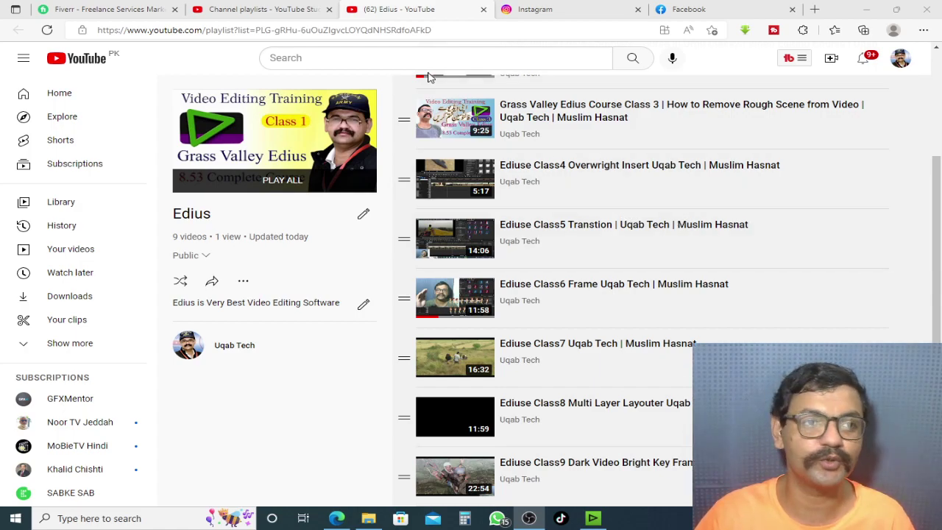
- Close the Channel playlists tab and open YouTube Studio from the account on the Edius playlist page
{"action": "left_click", "coordinate": [290, 10]}
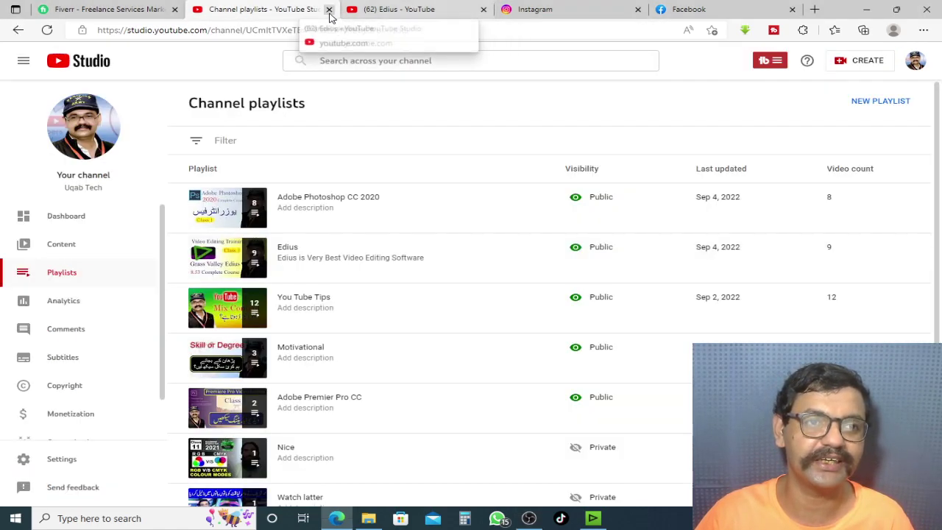
{"action": "left_click", "coordinate": [352, 10]}
{"action": "left_click", "coordinate": [329, 10]}
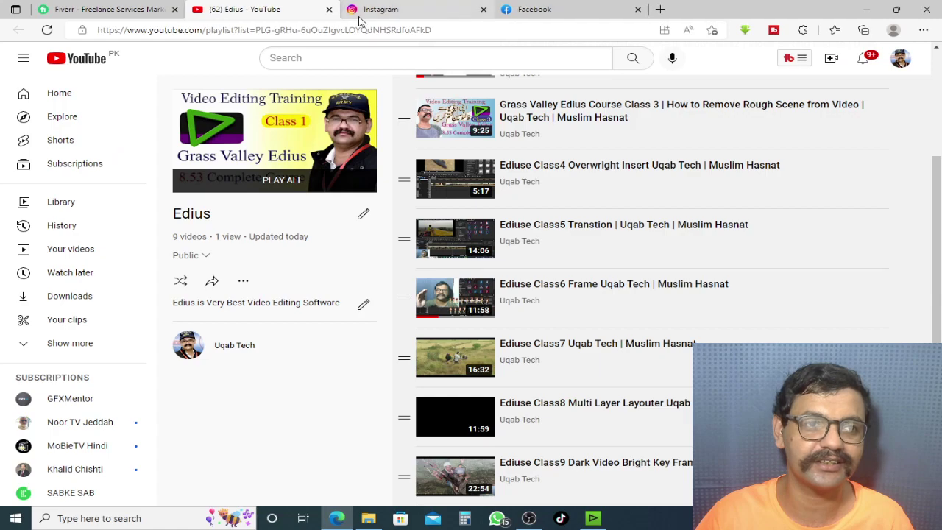
{"action": "left_click", "coordinate": [901, 59]}
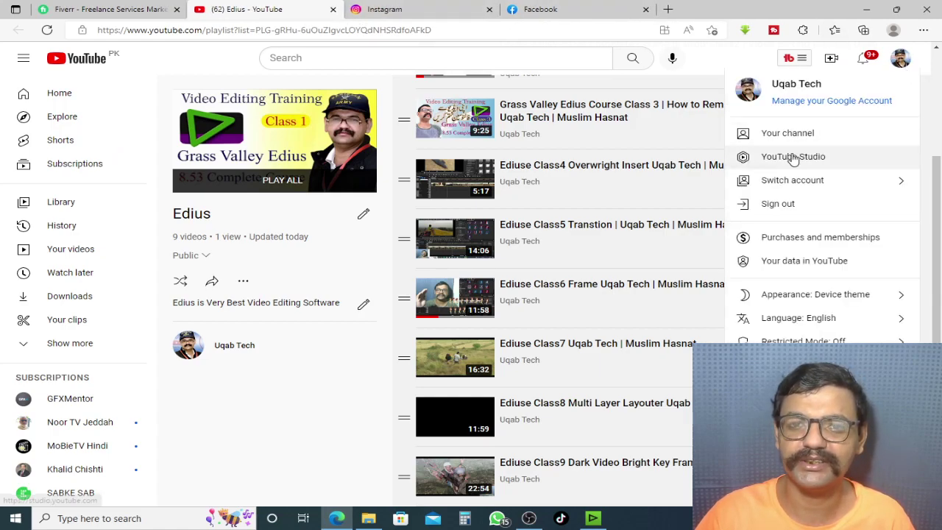
{"action": "left_click", "coordinate": [792, 158]}
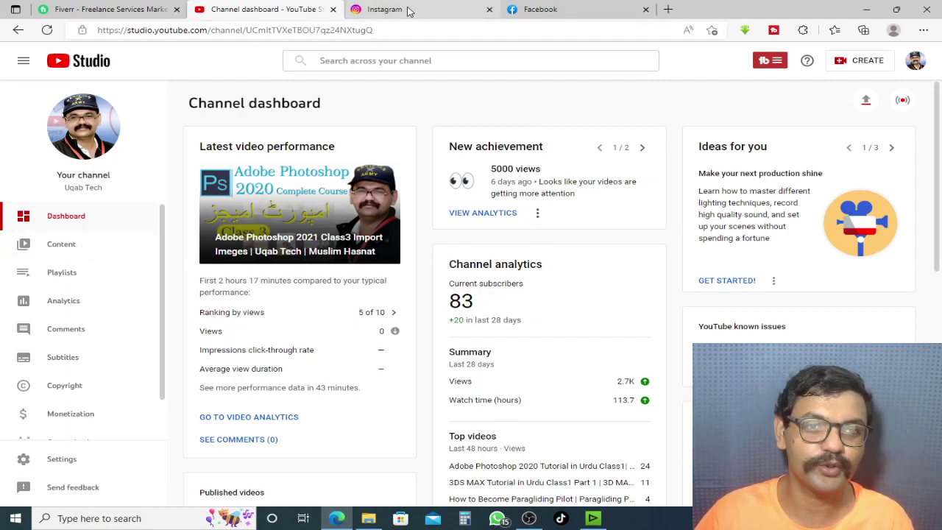
- Switch to EDIUS and scrub through the opening part of the paragliding clip on track 1 VA
{"action": "left_click", "coordinate": [593, 518]}
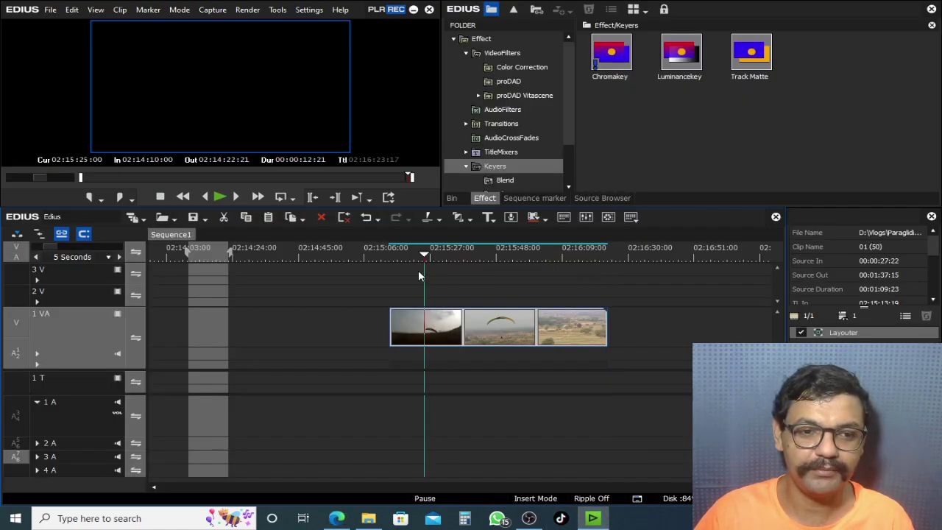
{"action": "left_click_drag", "start_coordinate": [449, 280], "coordinate": [390, 294]}
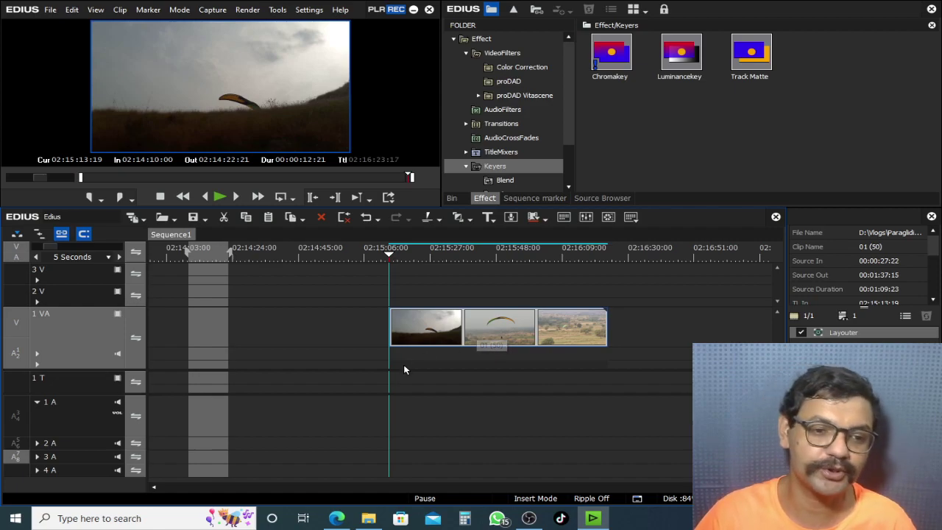
{"action": "scroll", "coordinate": [404, 365], "scroll_direction": "up", "scroll_amount": 2}
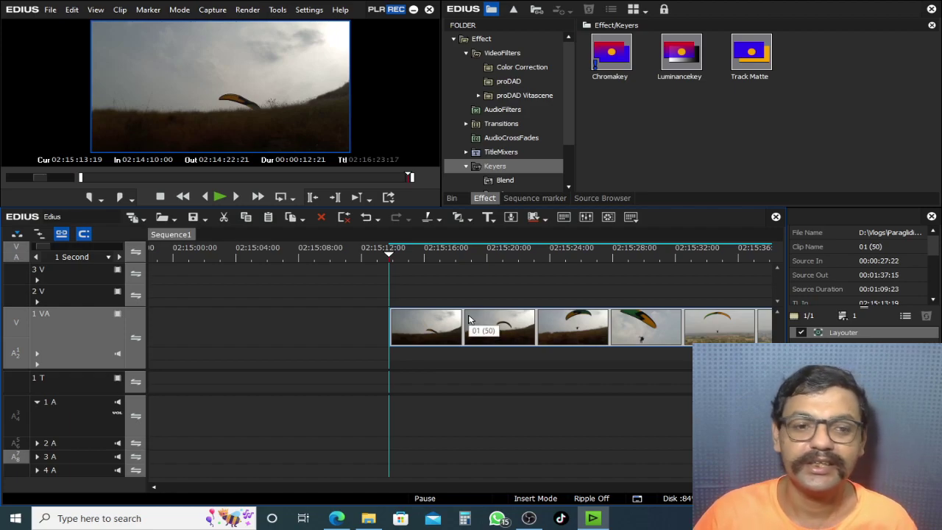
{"action": "left_click_drag", "start_coordinate": [432, 265], "coordinate": [596, 284]}
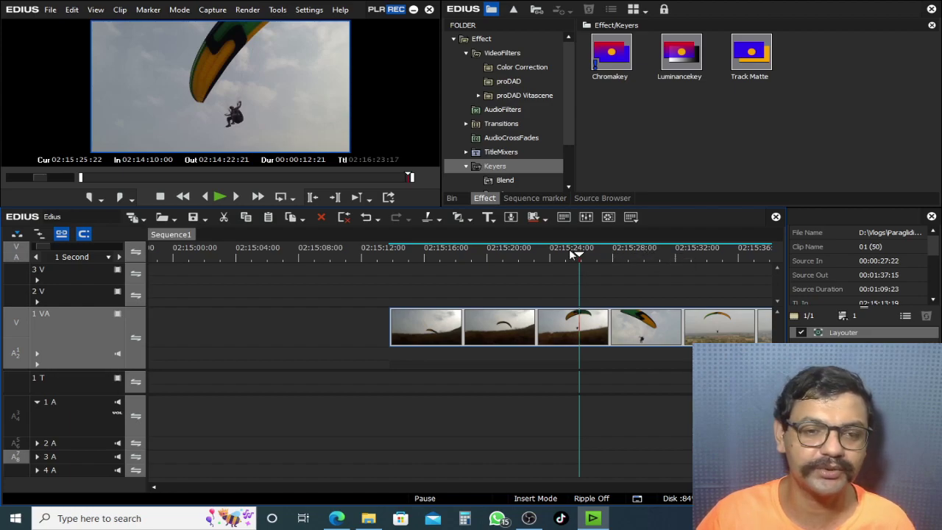
{"action": "left_click_drag", "start_coordinate": [443, 252], "coordinate": [499, 291]}
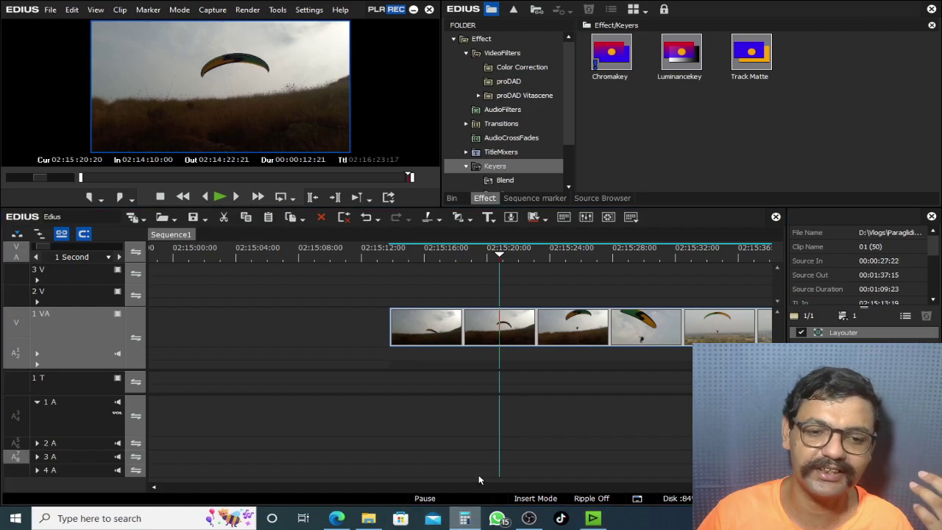
- Switch to Calculator, compute 25 ÷ 2, and close it to return to EDIUS
{"action": "key", "text": "alt+Tab"}
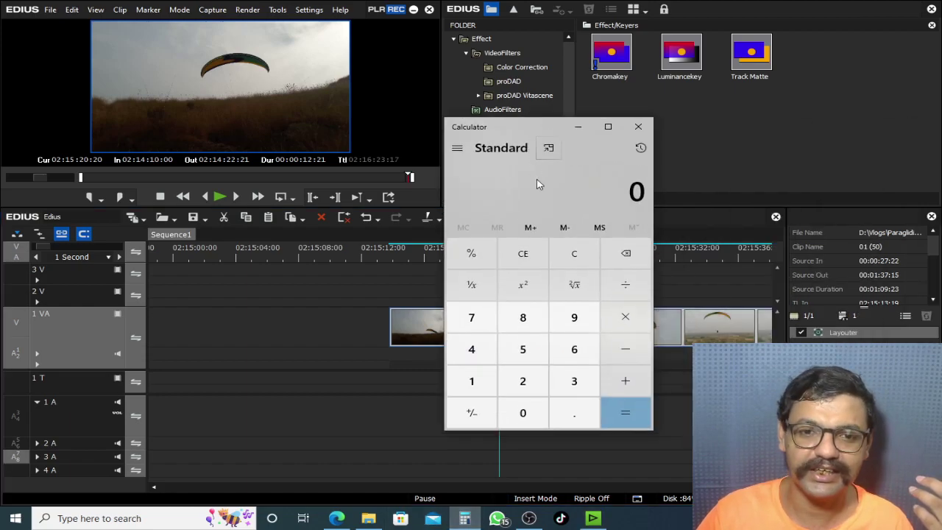
{"action": "type", "text": "25"}
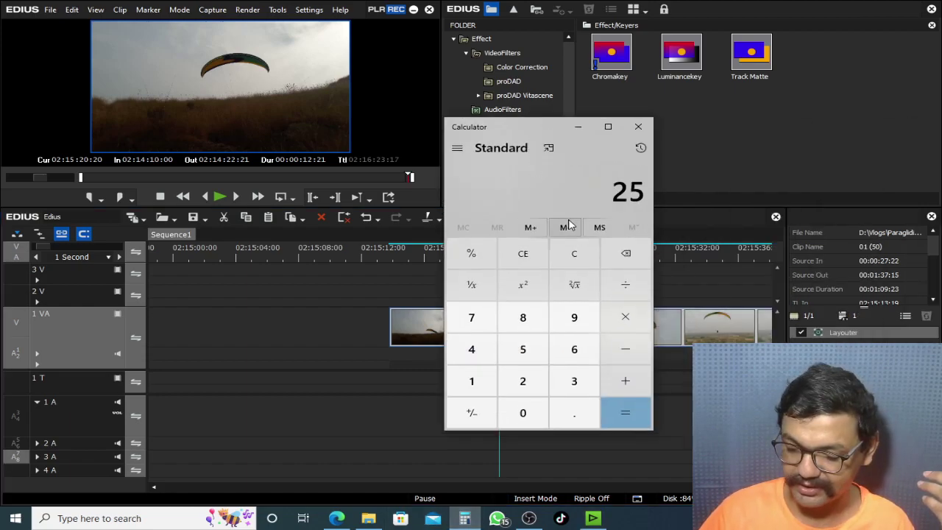
{"action": "type", "text": " ÷ 2"}
{"action": "key", "text": "Return"}
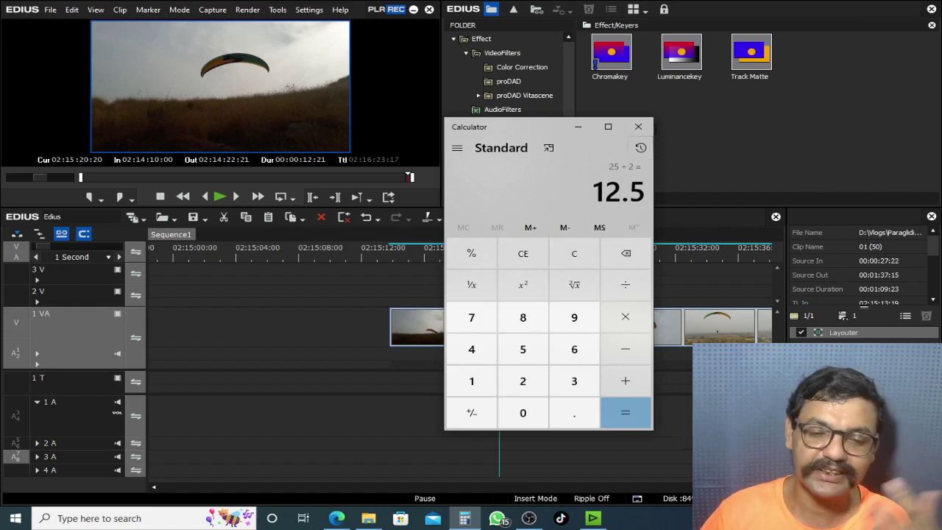
{"action": "left_click", "coordinate": [639, 128]}
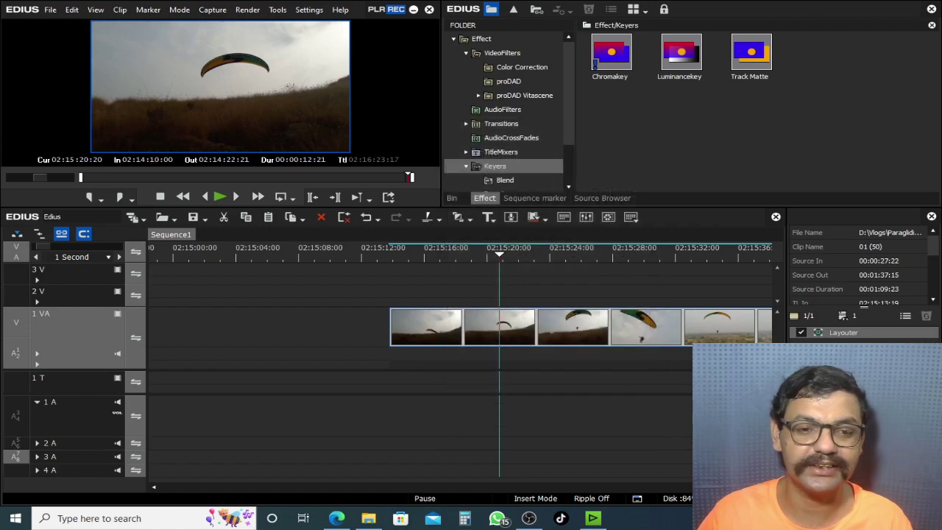
- Scrub and play the paragliding clip on the timeline to review its motion at normal and faster playback speeds
{"action": "left_click_drag", "start_coordinate": [514, 255], "coordinate": [634, 269]}
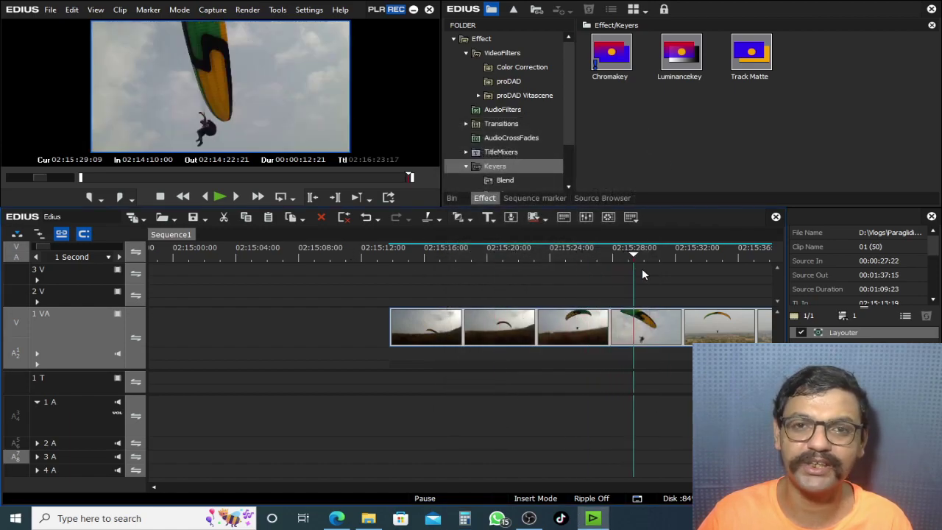
{"action": "left_click", "coordinate": [387, 309]}
{"action": "key", "text": "space"}
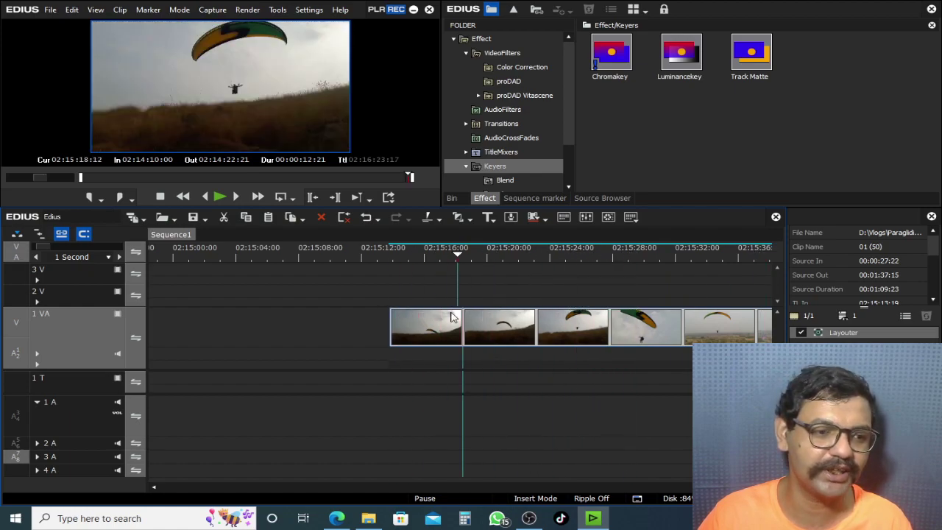
{"action": "key", "text": "space"}
{"action": "key", "text": "l"}
{"action": "key", "text": "l"}
{"action": "key", "text": "l"}
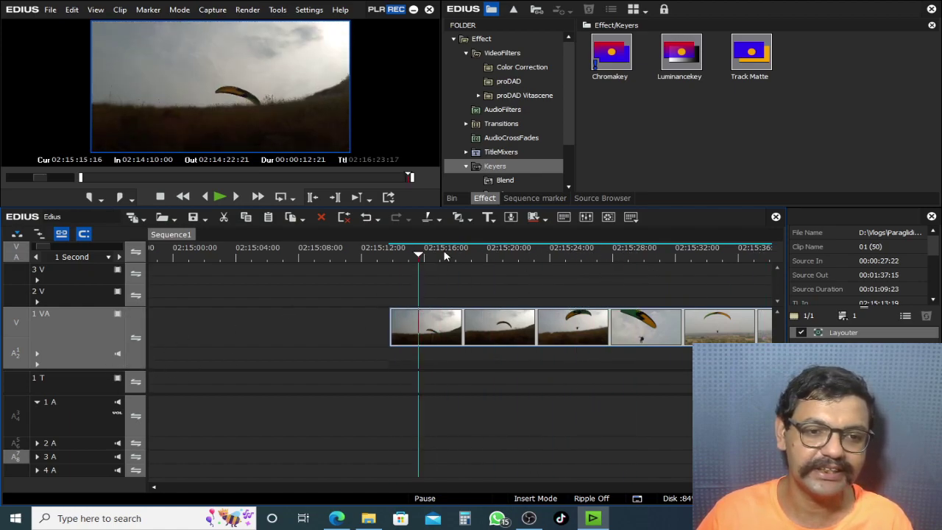
{"action": "left_click", "coordinate": [274, 337]}
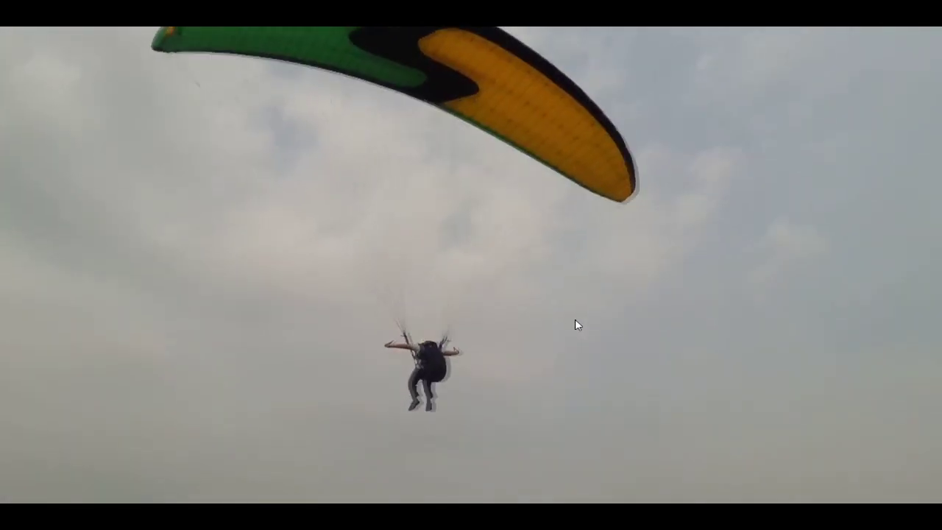
- Leave the full-screen preview and trim the start of the clip on track 1 VA to 02:15:21:14
{"action": "key", "text": "Escape"}
{"action": "left_click_drag", "start_coordinate": [463, 261], "coordinate": [401, 332]}
{"action": "left_click_drag", "start_coordinate": [280, 324], "coordinate": [423, 332]}
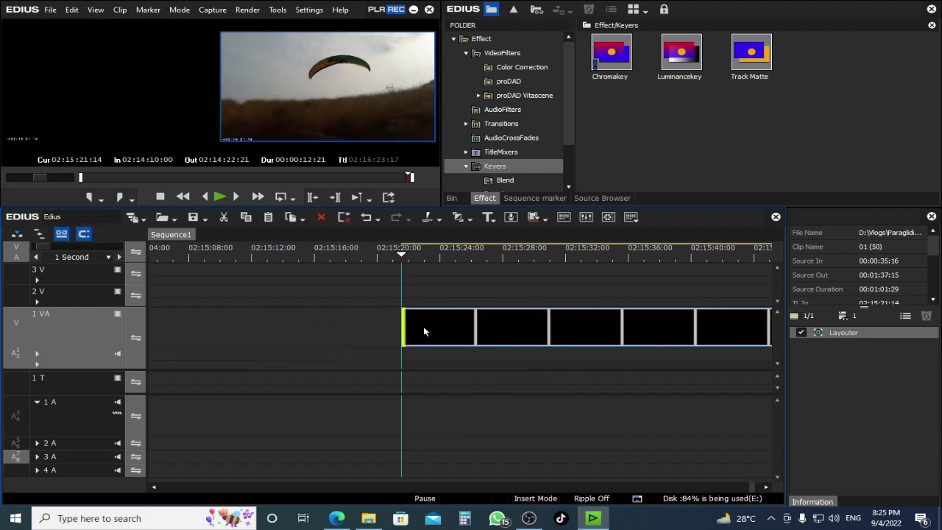
- Preview the trimmed clip and park the playhead at 02:15:32:04
{"action": "left_click_drag", "start_coordinate": [486, 271], "coordinate": [443, 308]}
{"action": "key", "text": "space"}
{"action": "left_click", "coordinate": [570, 277]}
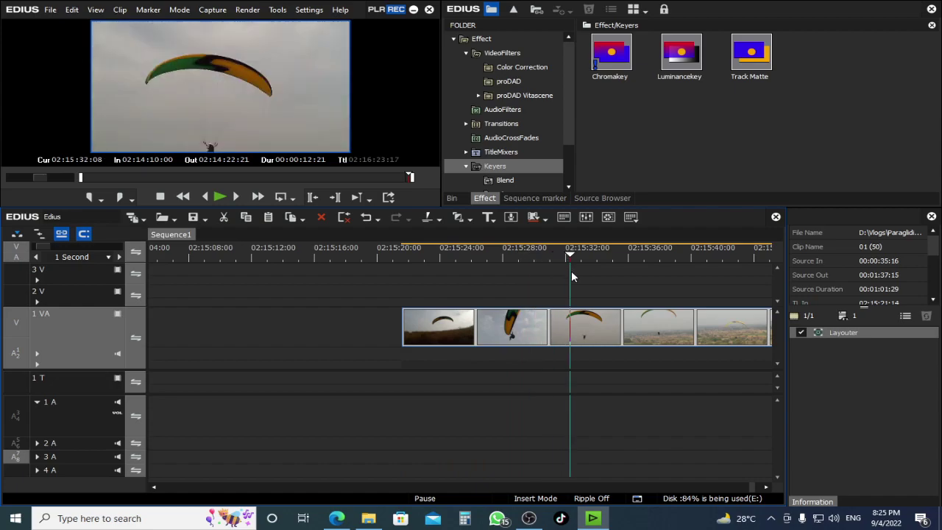
{"action": "key", "text": "Left"}
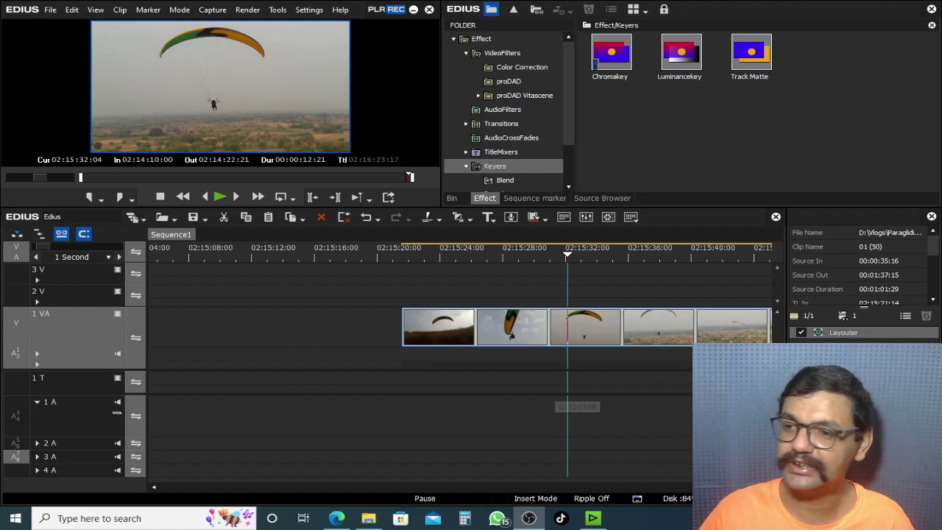
{"action": "left_click", "coordinate": [184, 127]}
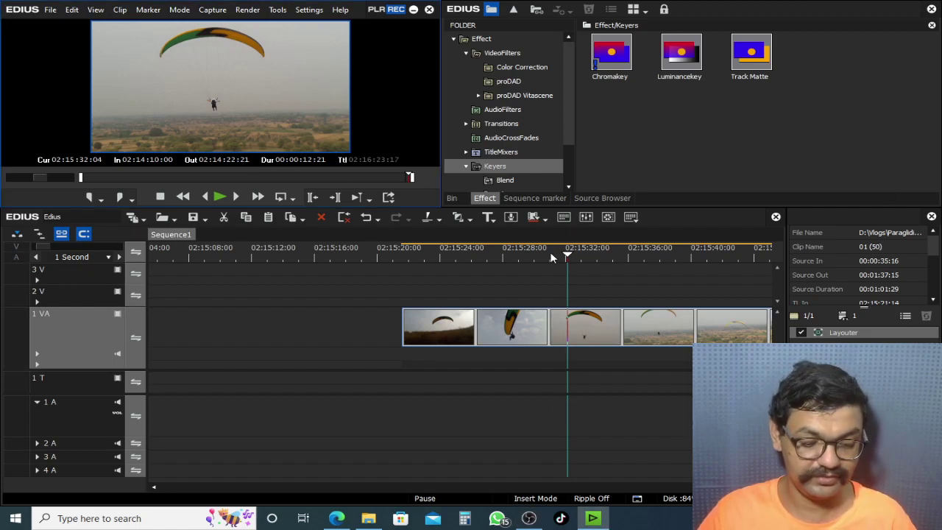
- Inspect the Speed settings of the clip on track 1 VA and cancel without making changes
{"action": "key", "text": "alt+e"}
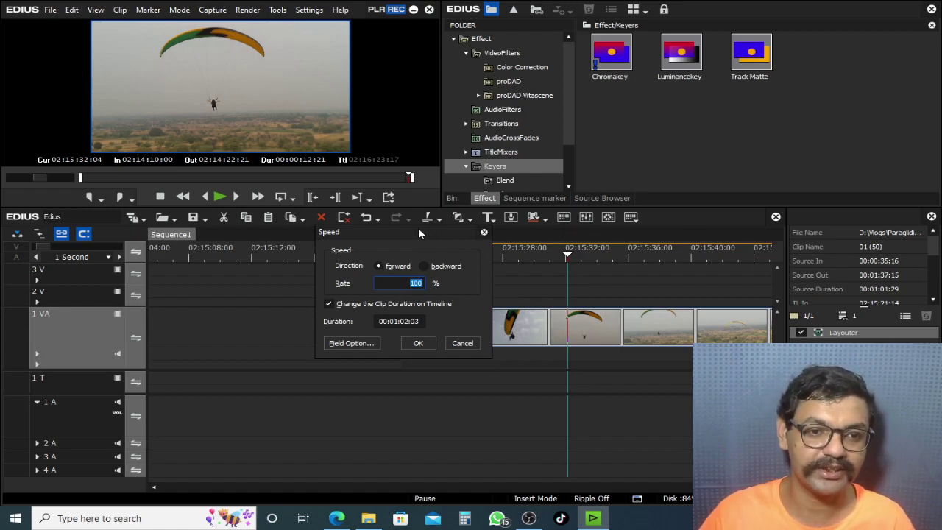
{"action": "left_click_drag", "start_coordinate": [417, 233], "coordinate": [383, 155]}
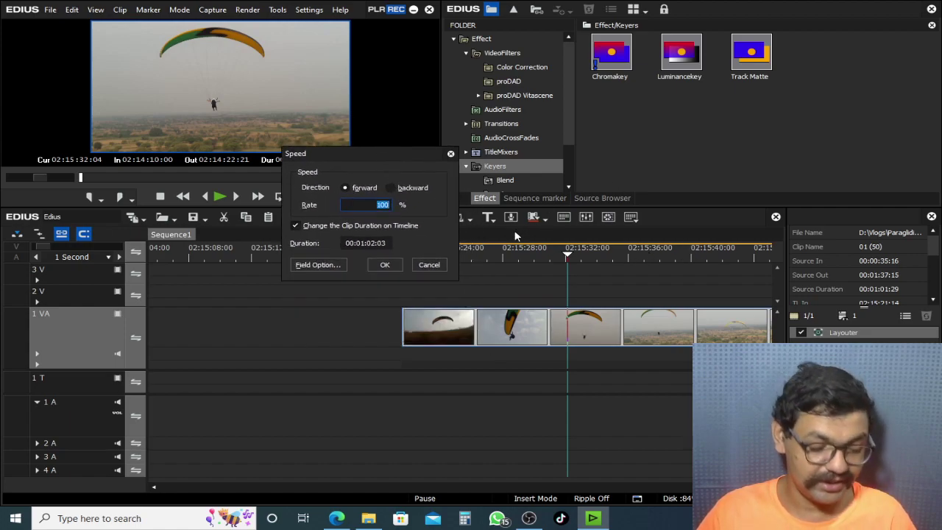
{"action": "left_click", "coordinate": [450, 155]}
{"action": "key", "text": "alt+e"}
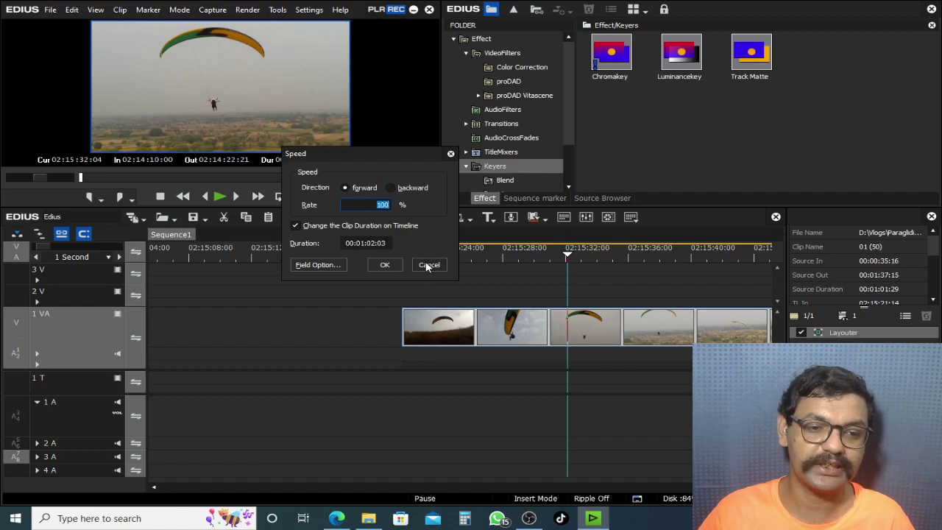
{"action": "left_click", "coordinate": [428, 265]}
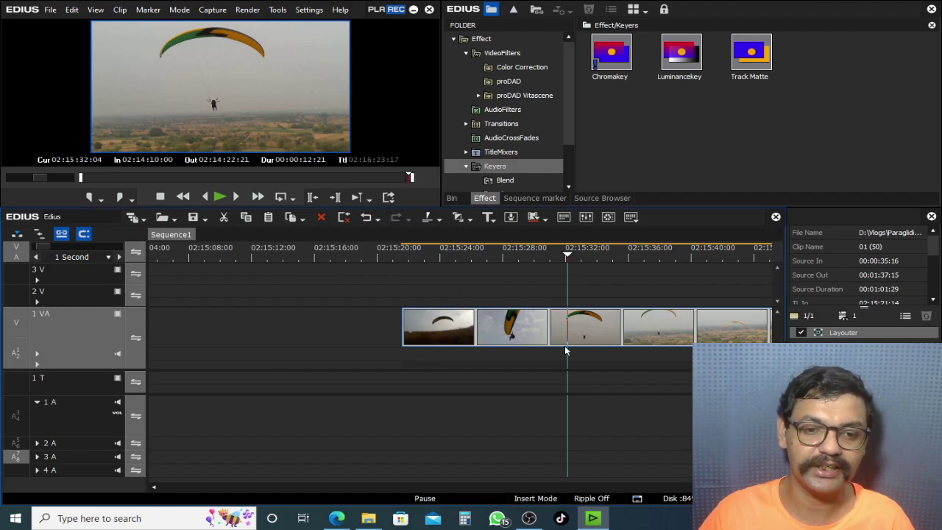
- Examine the clip's available commands and Time Effect options, view its Speed settings, and cancel them
{"action": "right_click", "coordinate": [572, 334]}
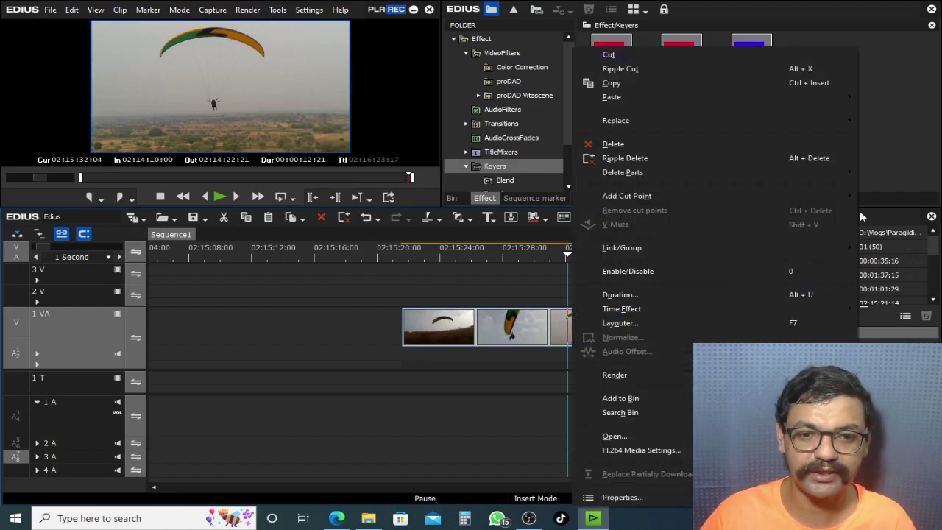
{"action": "mouse_move", "coordinate": [776, 171]}
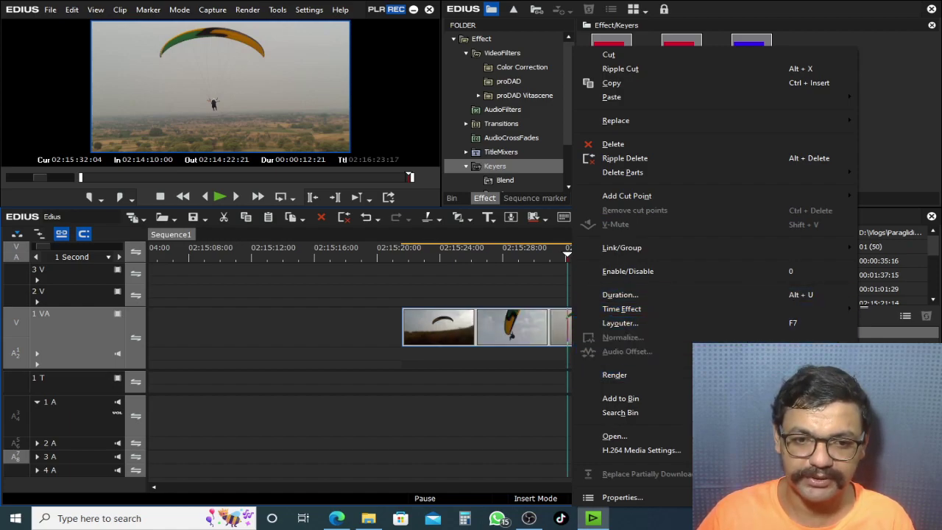
{"action": "mouse_move", "coordinate": [781, 103]}
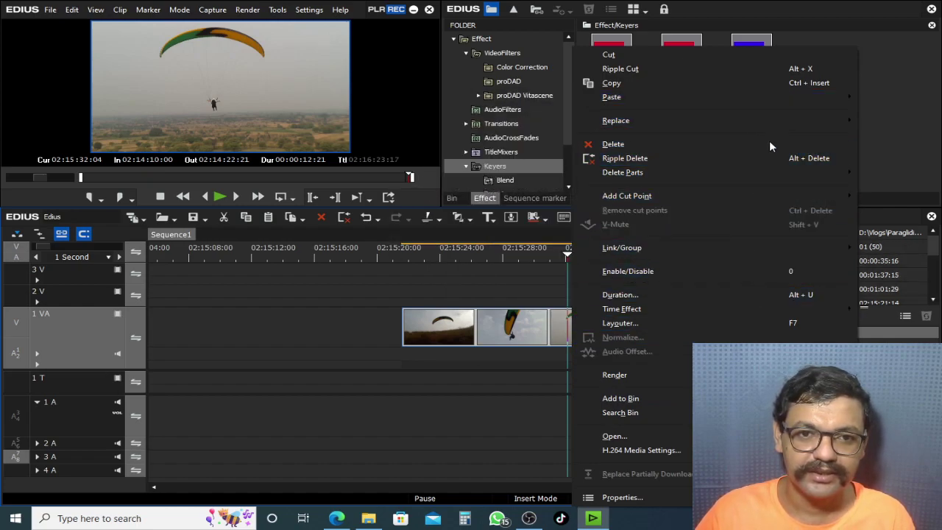
{"action": "mouse_move", "coordinate": [766, 195]}
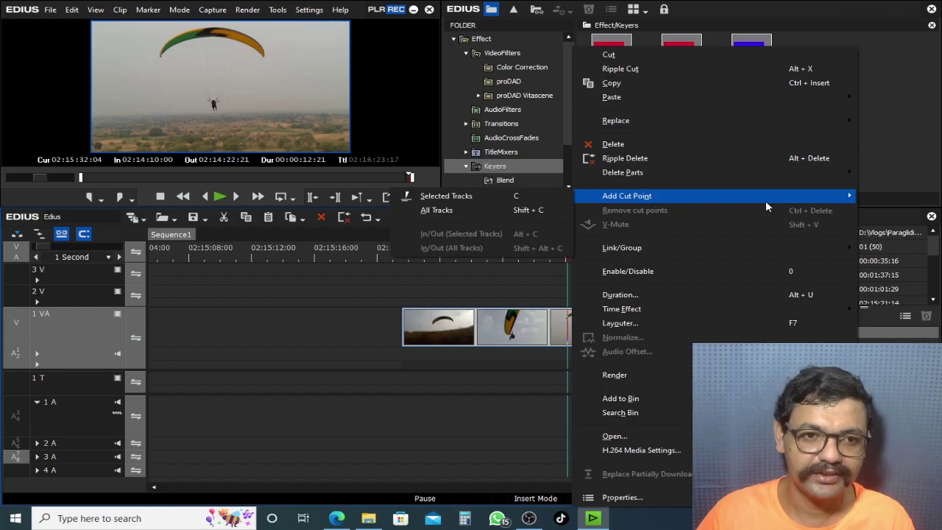
{"action": "mouse_move", "coordinate": [761, 249]}
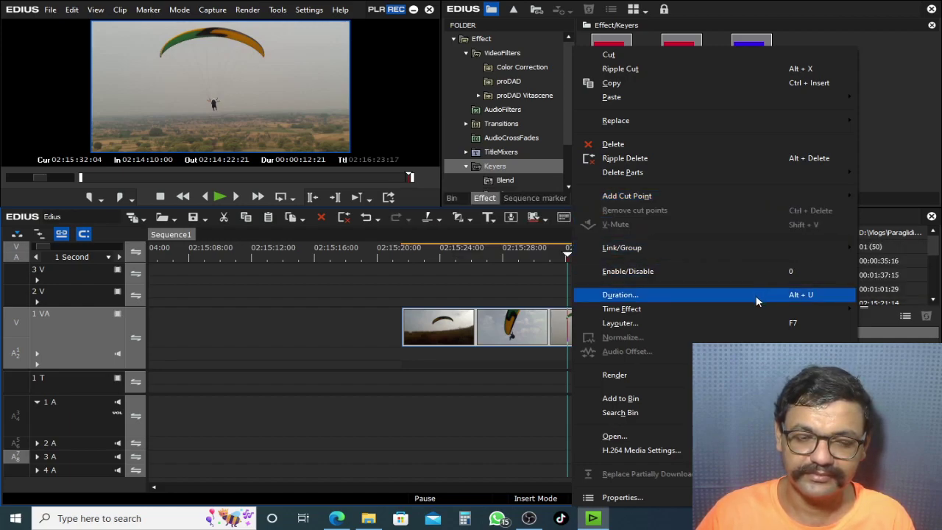
{"action": "mouse_move", "coordinate": [758, 310]}
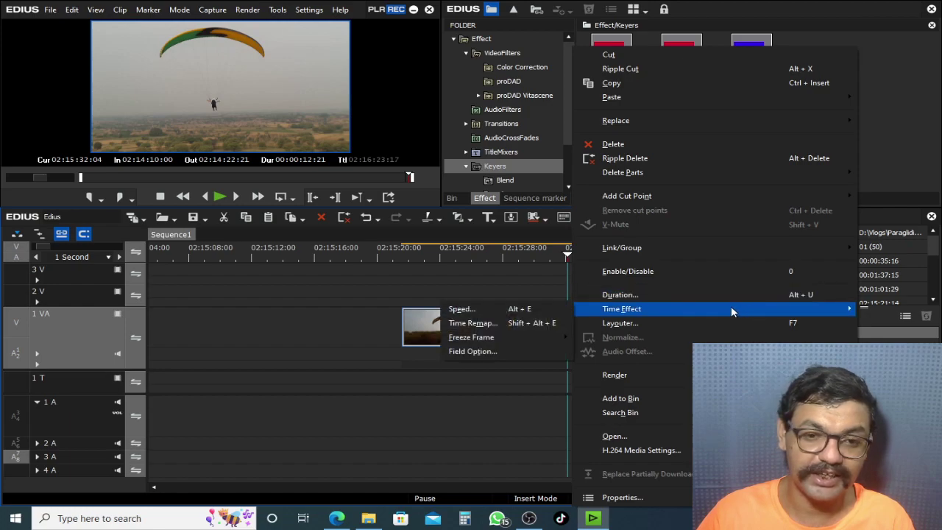
{"action": "left_click", "coordinate": [555, 310]}
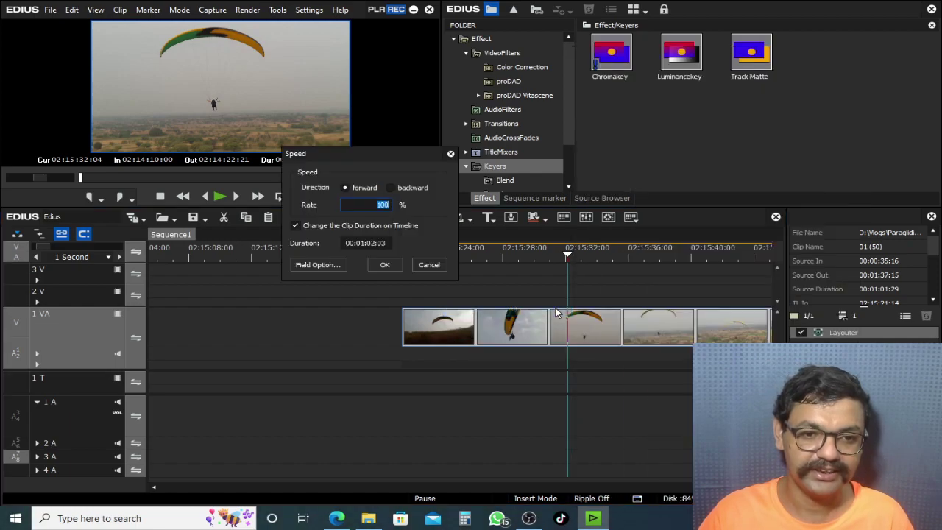
{"action": "left_click", "coordinate": [428, 264]}
- Open the Time Effect Speed settings of the clip on track 1 VA, review direction, rate and duration, and close them unchanged
{"action": "right_click", "coordinate": [512, 335]}
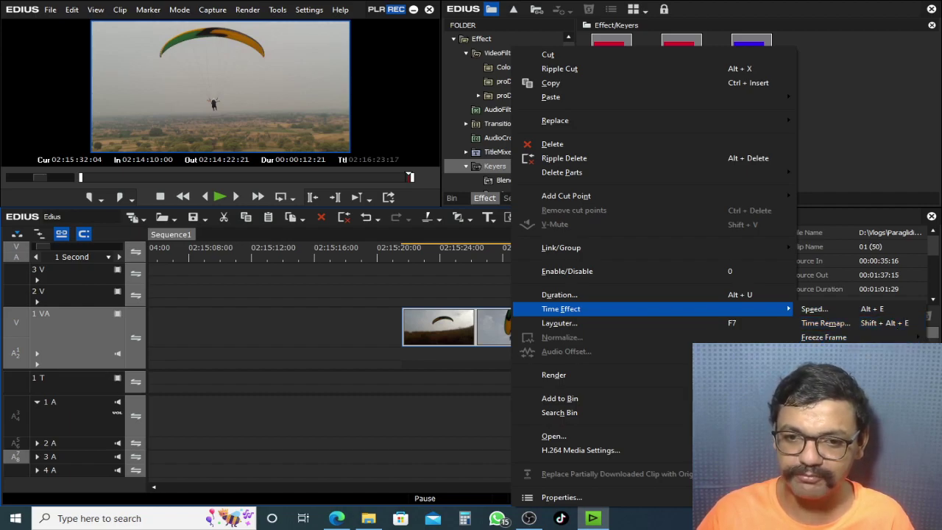
{"action": "mouse_move", "coordinate": [884, 339]}
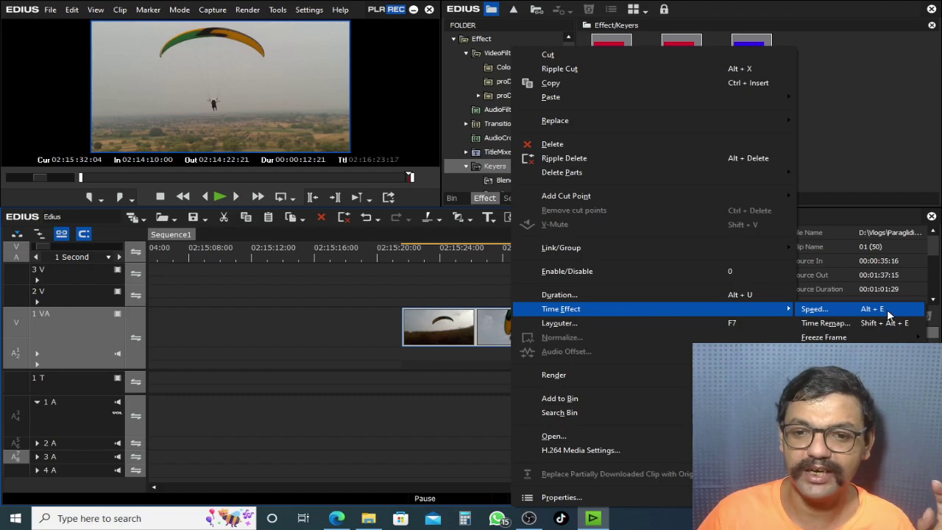
{"action": "left_click", "coordinate": [889, 313]}
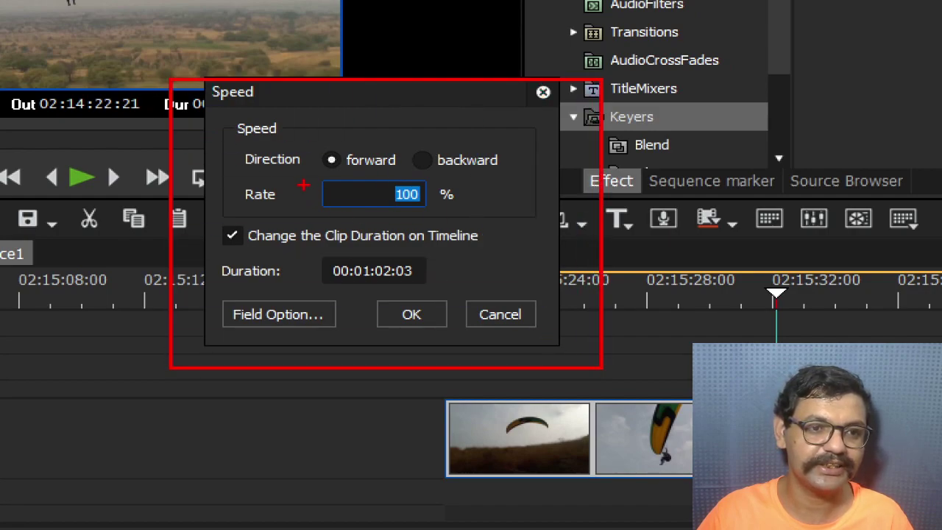
{"action": "left_click_drag", "start_coordinate": [228, 173], "coordinate": [528, 216]}
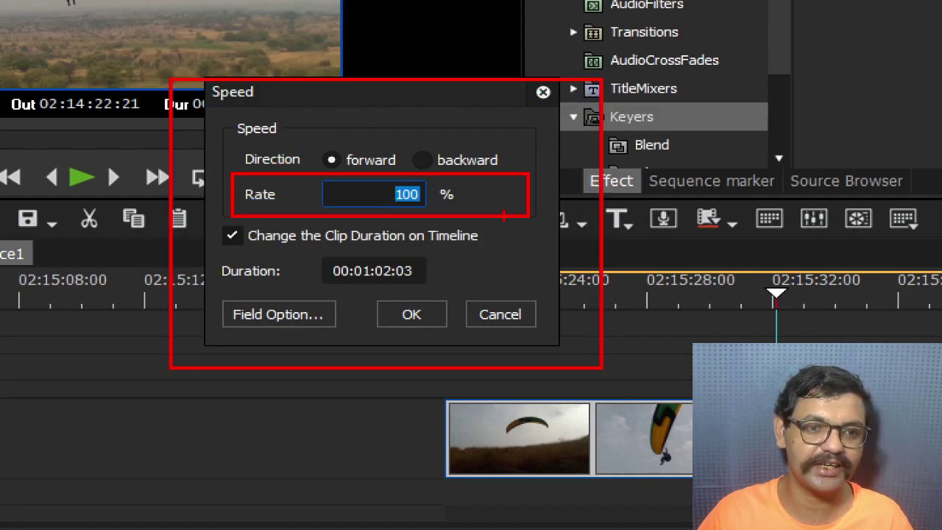
{"action": "mouse_move", "coordinate": [234, 144]}
{"action": "left_mouse_down"}
{"action": "mouse_move", "coordinate": [618, 158]}
{"action": "mouse_move", "coordinate": [618, 189]}
{"action": "left_mouse_up"}
{"action": "mouse_move", "coordinate": [307, 148]}
{"action": "left_mouse_down"}
{"action": "mouse_move", "coordinate": [421, 186]}
{"action": "mouse_move", "coordinate": [405, 184]}
{"action": "left_mouse_up"}
{"action": "left_click_drag", "start_coordinate": [412, 136], "coordinate": [538, 184]}
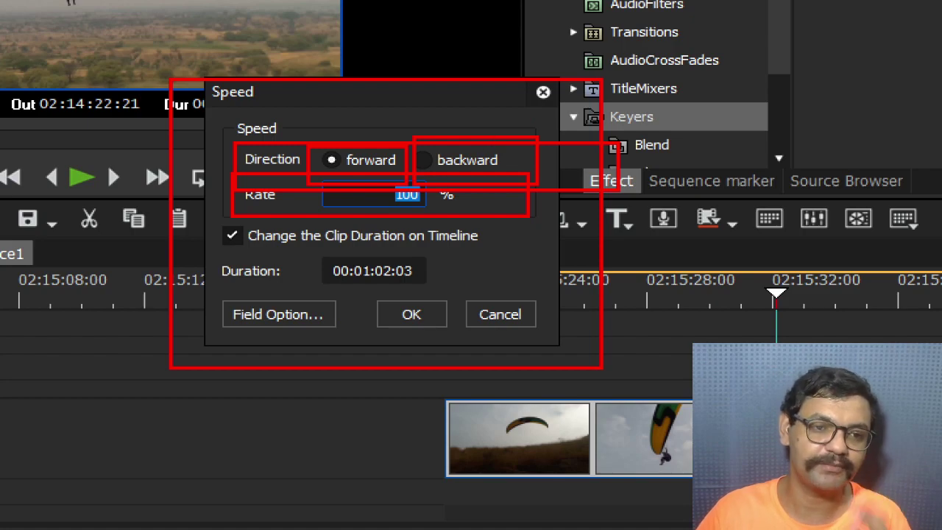
{"action": "left_click_drag", "start_coordinate": [316, 253], "coordinate": [460, 287]}
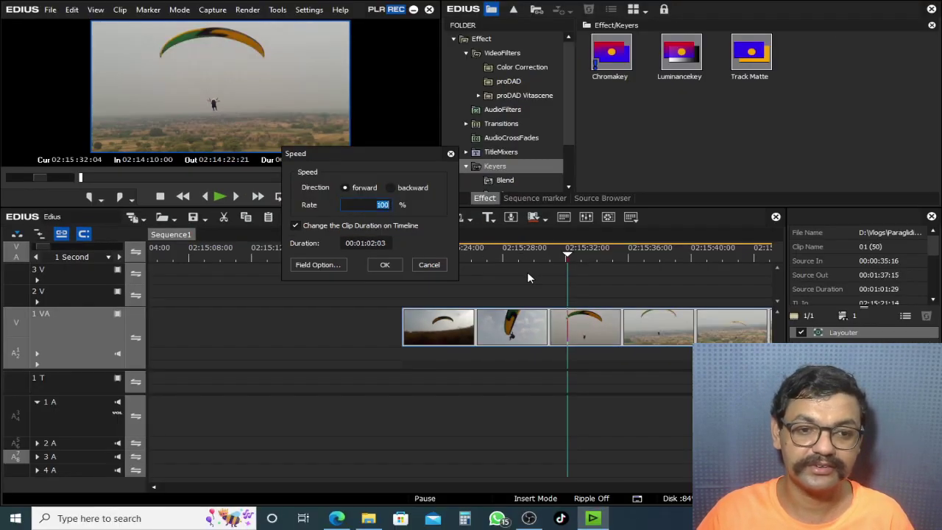
{"action": "left_click", "coordinate": [400, 265]}
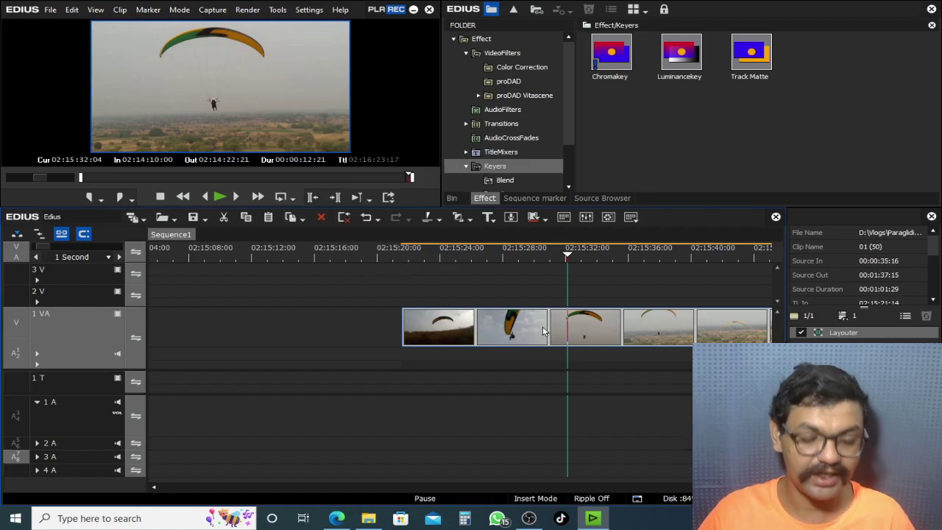
- View the clip's Speed settings again, play part of the clip, and park the playhead at 02:15:26:15 with the settings cancelled
{"action": "key", "text": "alt+e"}
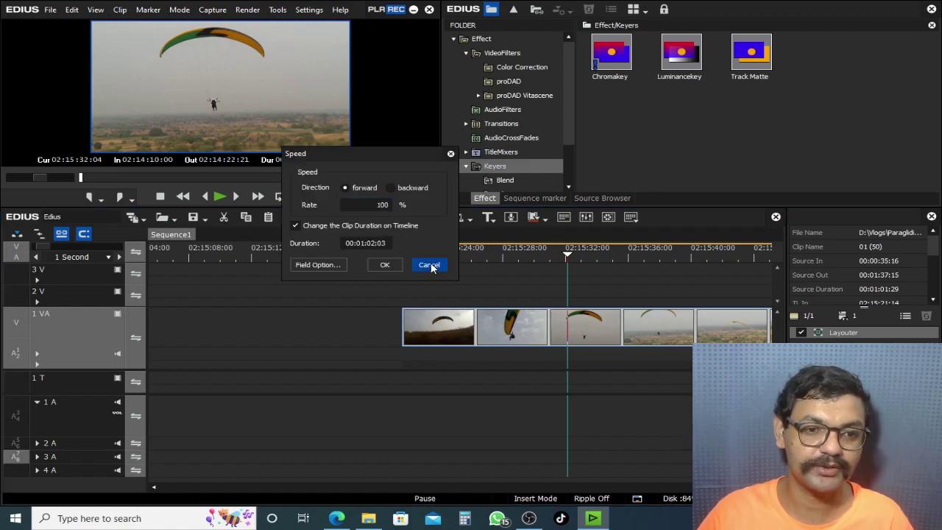
{"action": "left_click", "coordinate": [429, 265]}
{"action": "key", "text": "space"}
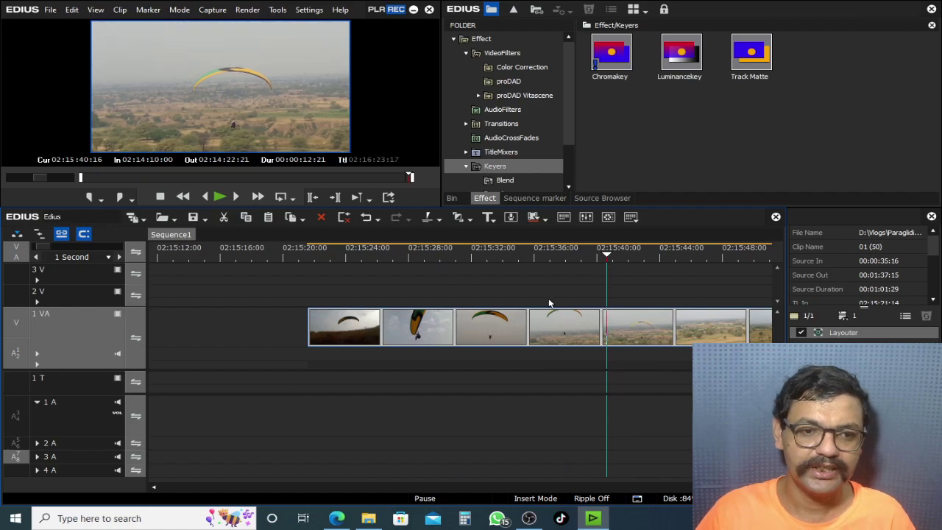
{"action": "left_click", "coordinate": [388, 318]}
{"action": "key", "text": "alt+e"}
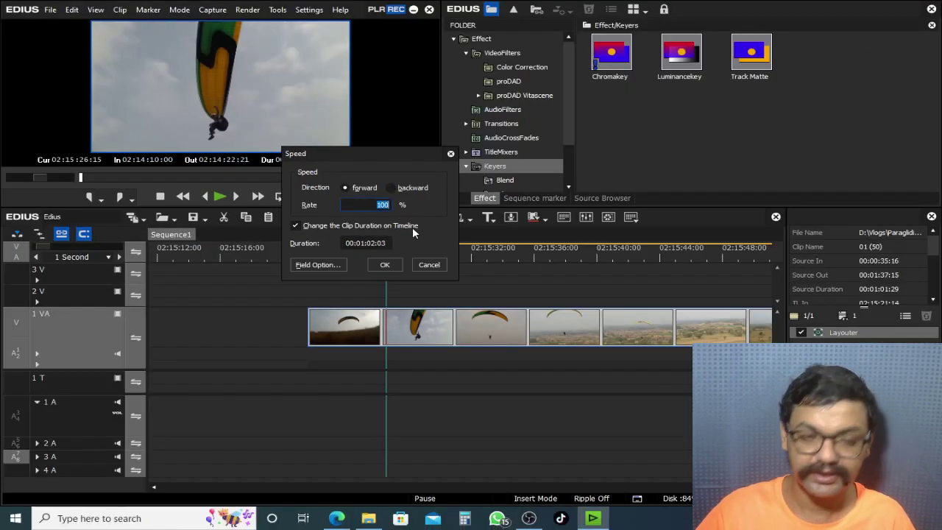
{"action": "left_click", "coordinate": [429, 264]}
- Set the playback speed rate of the paragliding clip on track 1 VA to 50%
{"action": "scroll", "coordinate": [424, 320], "scroll_direction": "down", "scroll_amount": 2}
{"action": "key", "text": "alt+e"}
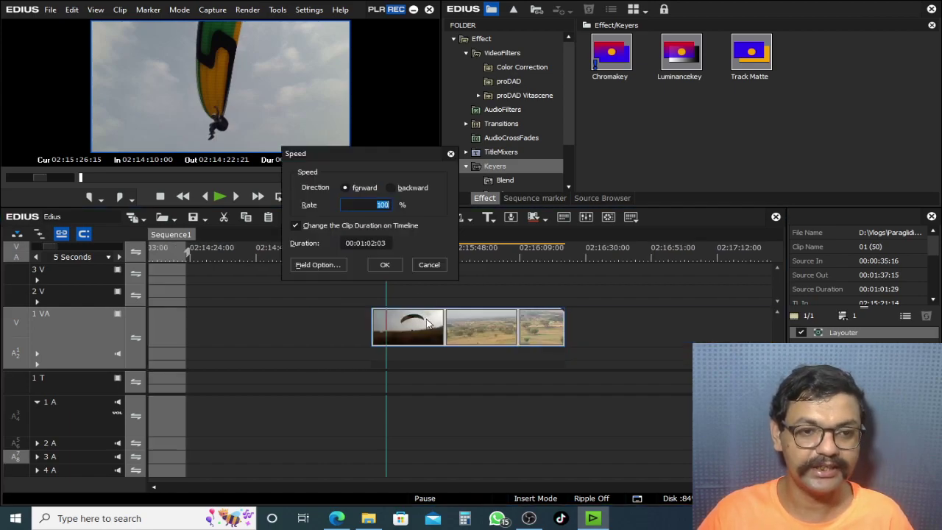
{"action": "type", "text": "50"}
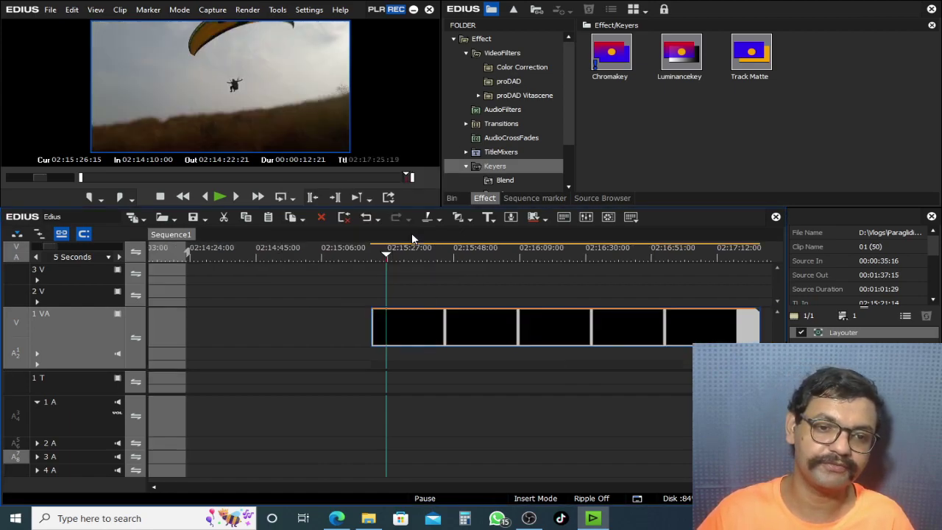
{"action": "key", "text": "Return"}
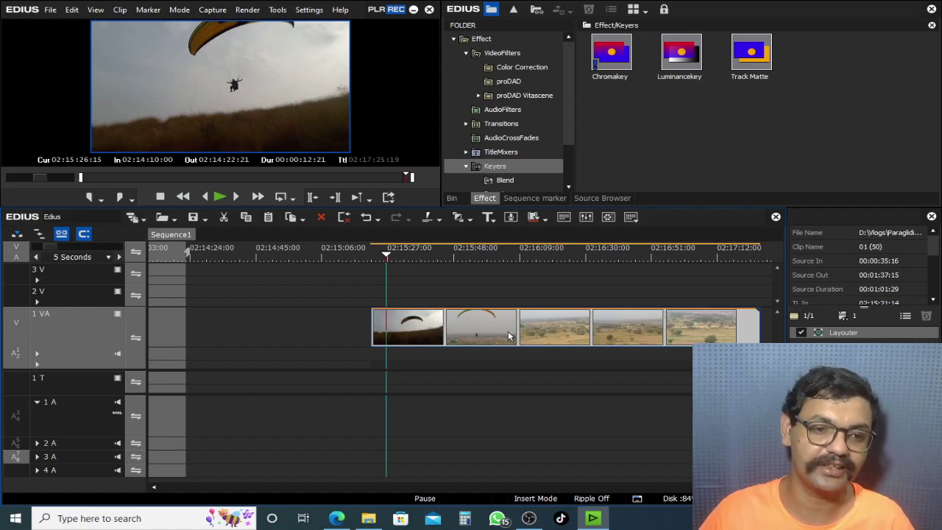
- Check the slowed clip's Speed settings, cancel them, and preview the clip in full screen before returning to the timeline
{"action": "key", "text": "alt+e"}
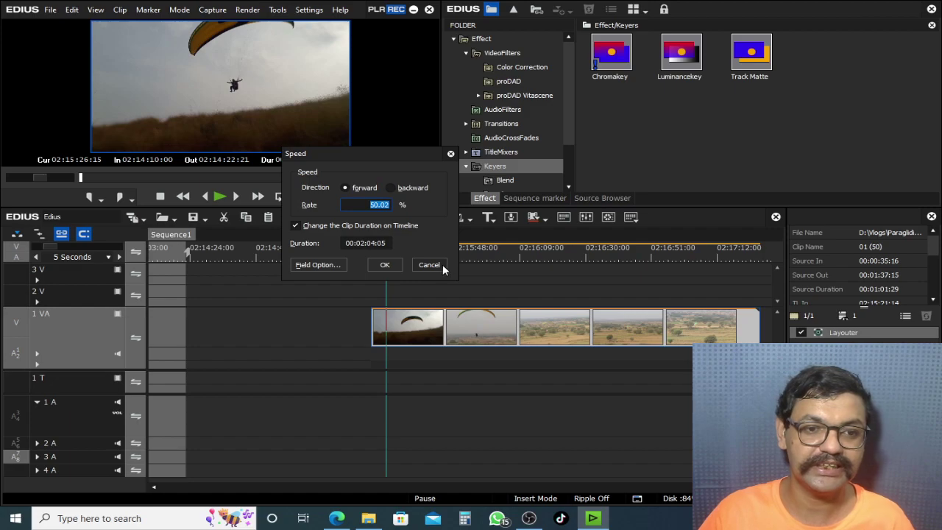
{"action": "left_click", "coordinate": [429, 265]}
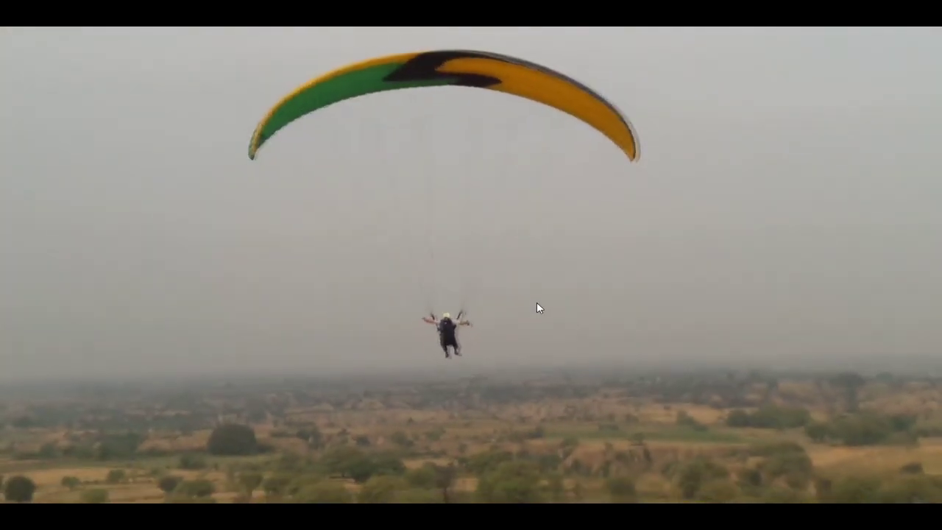
{"action": "key", "text": "Escape"}
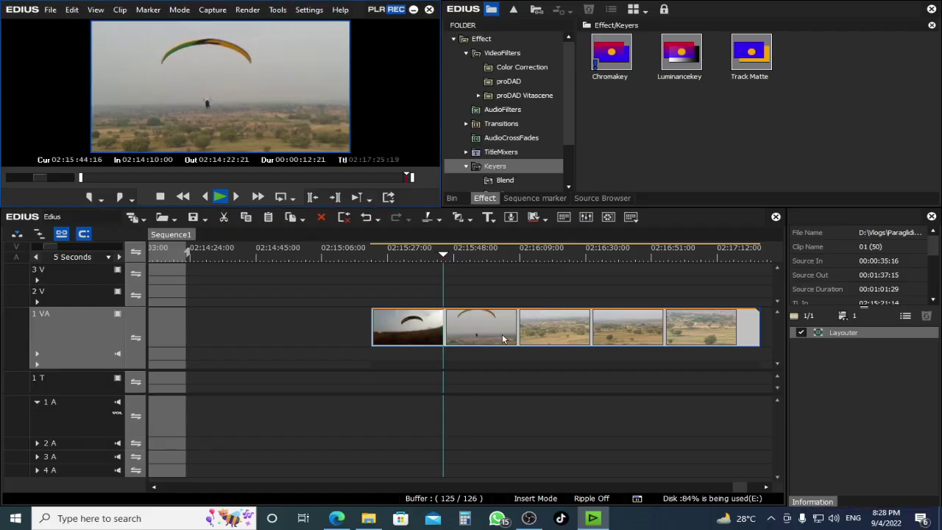
- Examine the slowed clip's frame rate and the available frame rate options in its Clip Properties, and cancel without changes
{"action": "right_click", "coordinate": [499, 332]}
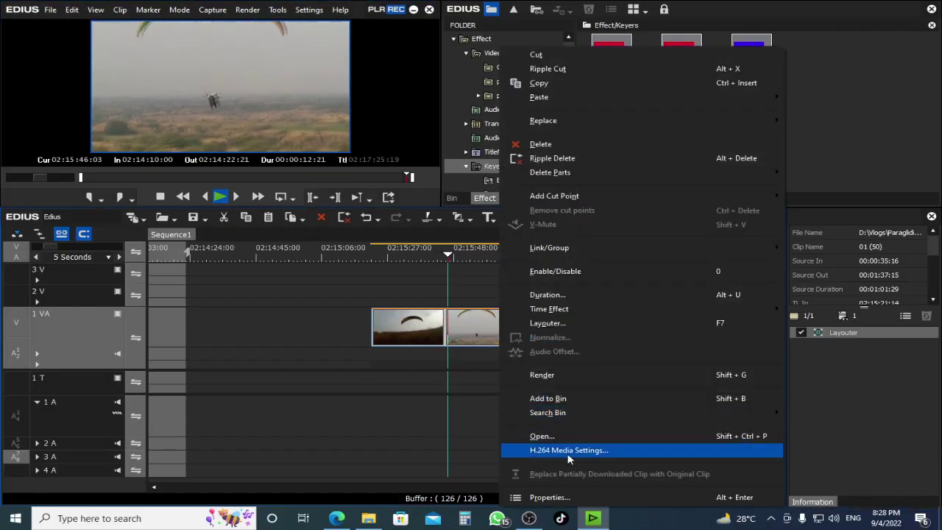
{"action": "left_click", "coordinate": [584, 497]}
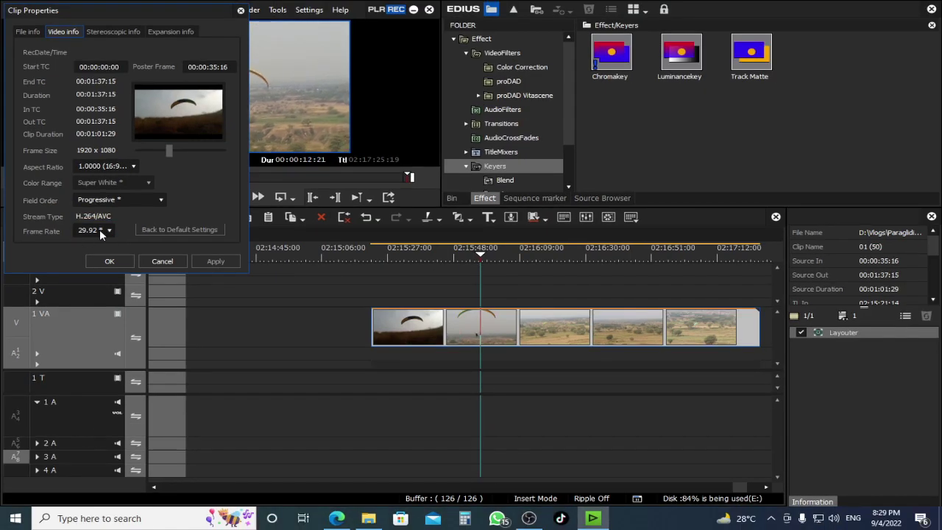
{"action": "left_click", "coordinate": [199, 218]}
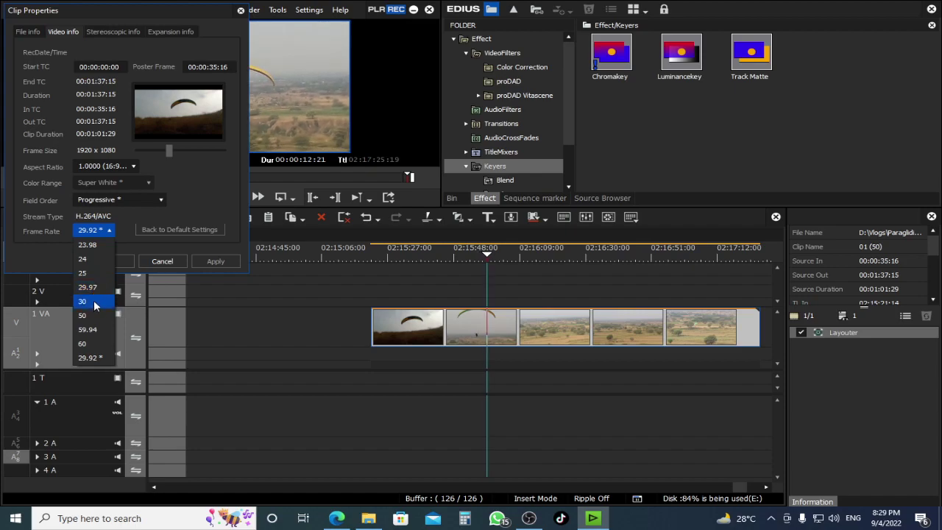
{"action": "left_click", "coordinate": [174, 250]}
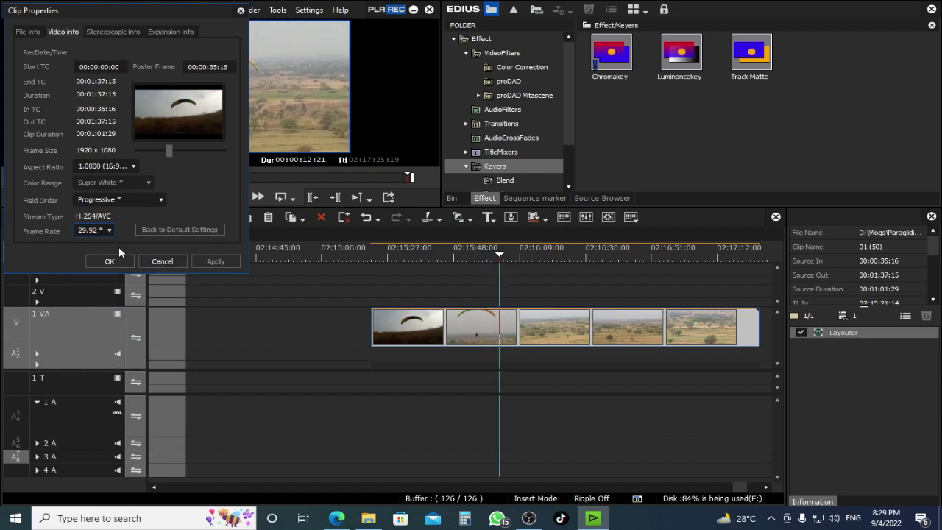
{"action": "left_click", "coordinate": [162, 262]}
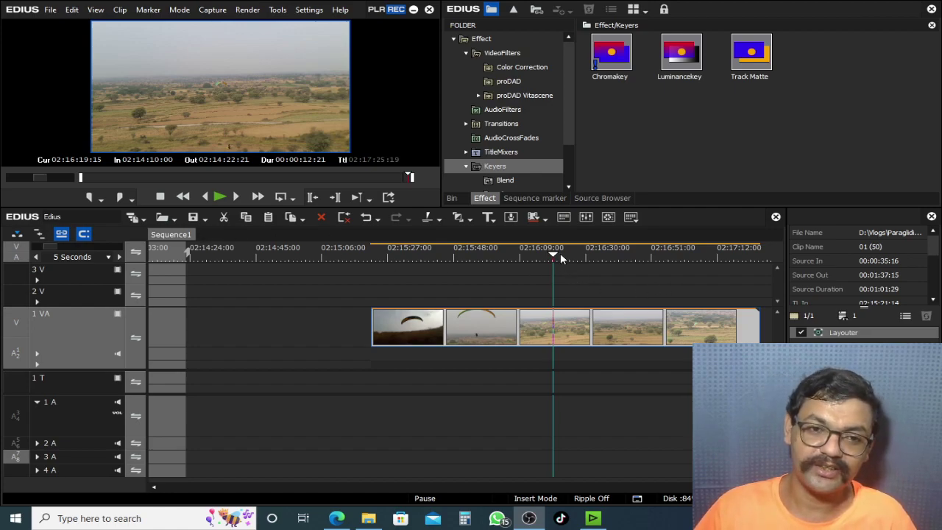
- Play the slowed clip from 02:15:36:17 and stop at 02:15:43:23
{"action": "left_click", "coordinate": [421, 268]}
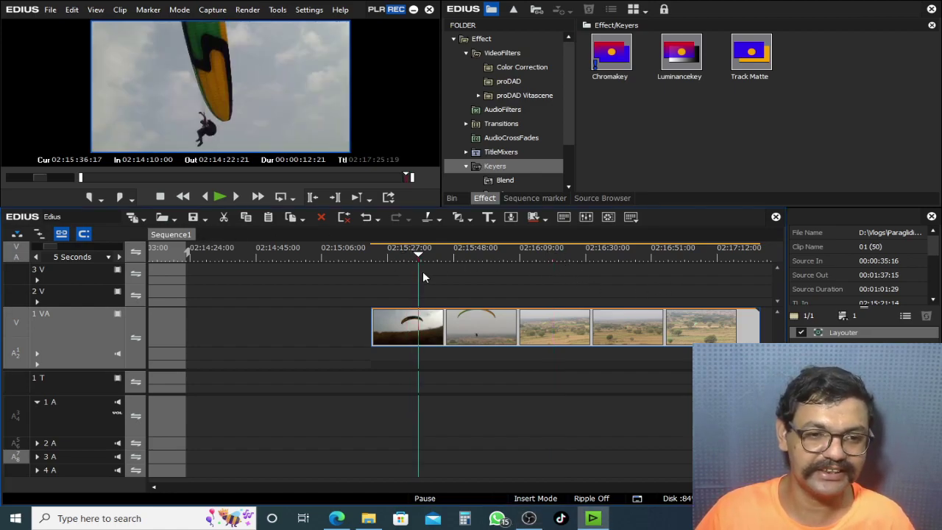
{"action": "key", "text": "space"}
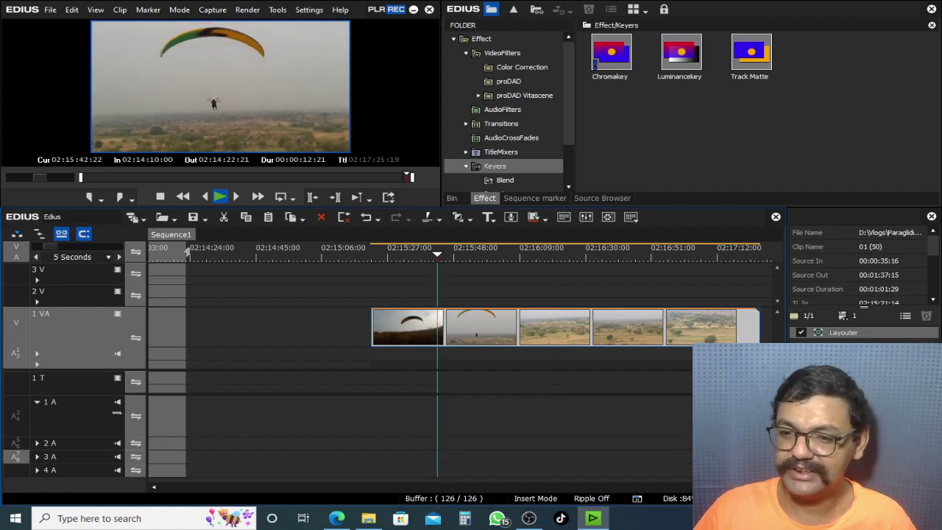
{"action": "key", "text": "space"}
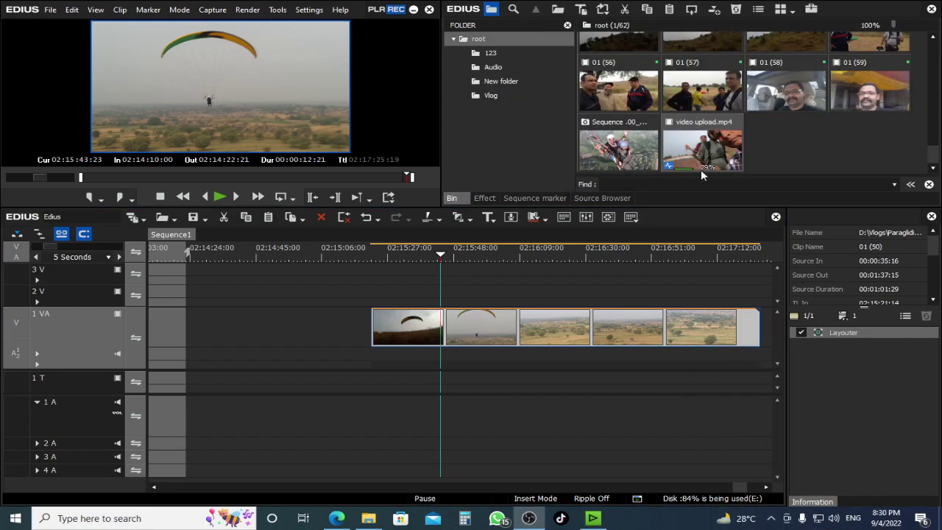
- Place video upload.mp4 from the bin on track 1 VA after the slowed clip, starting at 02:19:00
{"action": "left_click", "coordinate": [450, 268]}
{"action": "scroll", "coordinate": [450, 268], "scroll_direction": "down", "scroll_amount": 3}
{"action": "left_click_drag", "start_coordinate": [703, 147], "coordinate": [501, 347]}
- Scrub into the video upload.mp4 clip, examine the frame rate in its Clip Properties, and close them unchanged
{"action": "left_click_drag", "start_coordinate": [622, 332], "coordinate": [643, 331]}
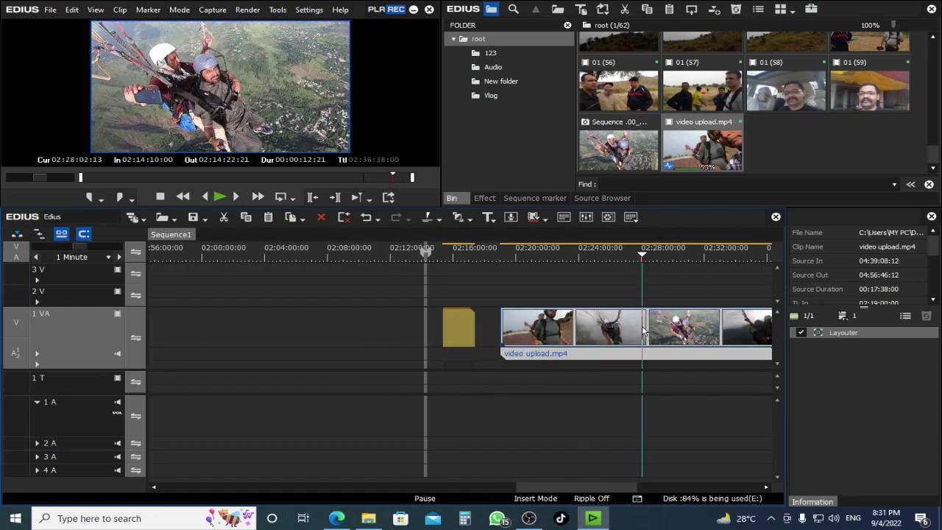
{"action": "key", "text": "alt+Return"}
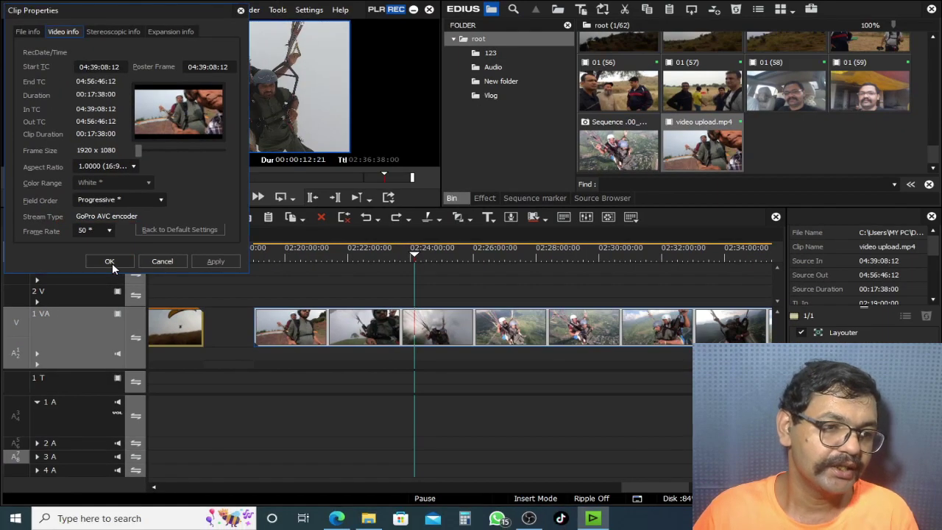
{"action": "left_click", "coordinate": [169, 276]}
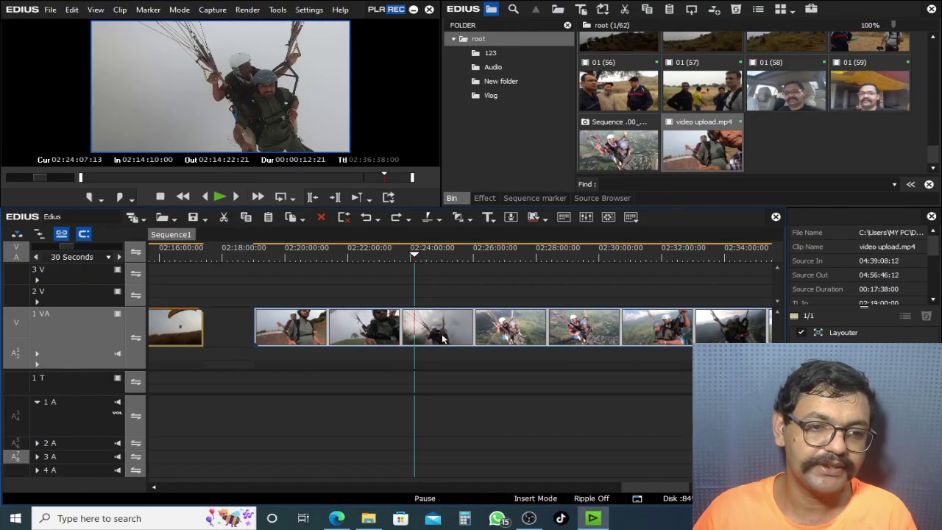
- Cut the video upload.mp4 clip on track 1 VA to isolate the section between 02:24:37:13 and 02:24:57:13
{"action": "scroll", "coordinate": [434, 333], "scroll_direction": "down", "scroll_amount": 5}
{"action": "left_click_drag", "start_coordinate": [441, 330], "coordinate": [372, 335]}
{"action": "left_click", "coordinate": [367, 258]}
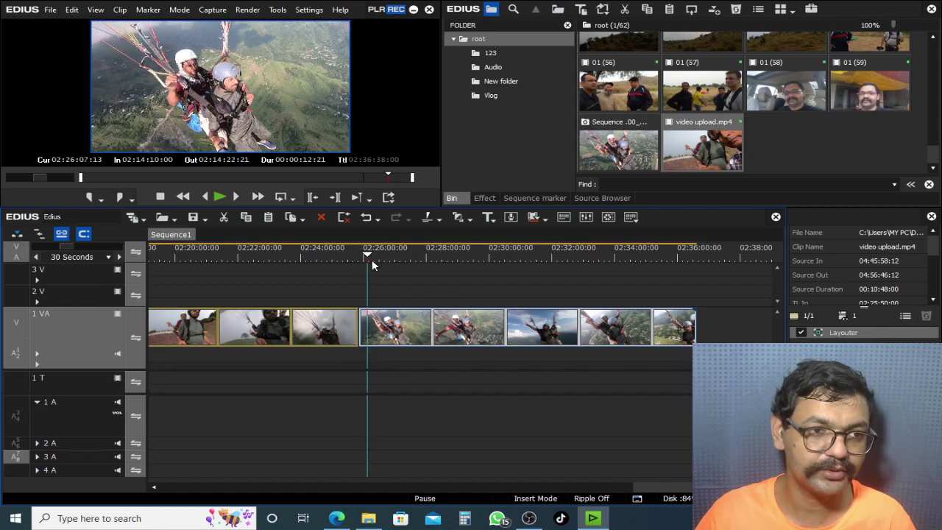
{"action": "left_click_drag", "start_coordinate": [371, 259], "coordinate": [533, 372]}
{"action": "key", "text": "c"}
{"action": "left_click", "coordinate": [329, 258]}
{"action": "key", "text": "c"}
- Delete the video upload.mp4 parts around the isolated 20-second section and park the playhead at its start, 02:24:37:13
{"action": "key", "text": "Delete"}
{"action": "left_click", "coordinate": [271, 328]}
{"action": "key", "text": "Delete"}
{"action": "left_click", "coordinate": [323, 322]}
{"action": "key", "text": "Home"}
{"action": "key", "text": "ctrl+KP_Add"}
{"action": "key", "text": "ctrl+KP_Add"}
{"action": "key", "text": "ctrl+KP_Add"}
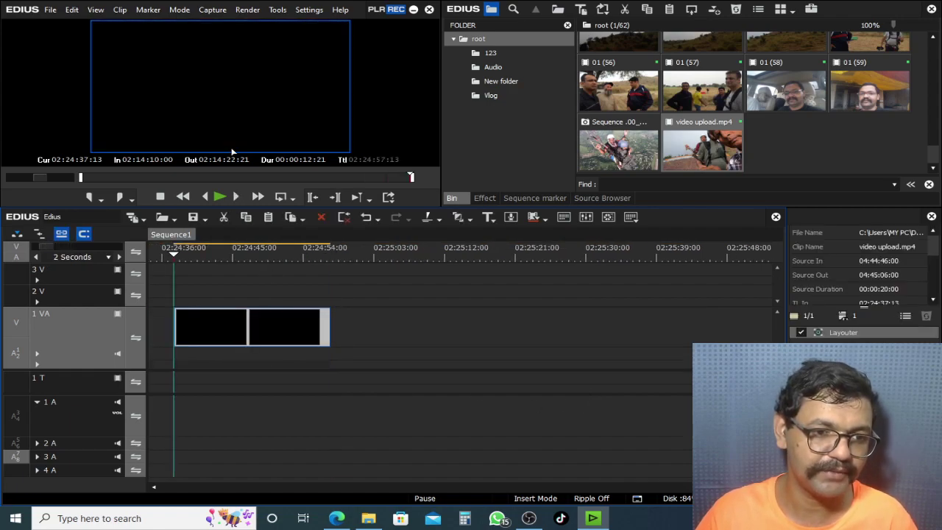